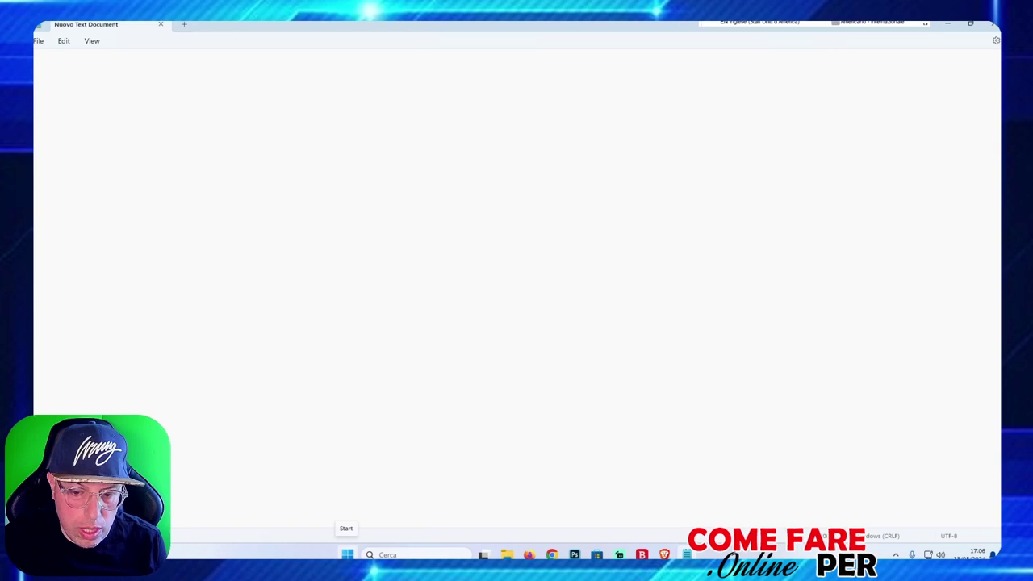
Step: Search Windows for "gestione attivita" and run Gestione attività as administrator
left_click(346, 555)
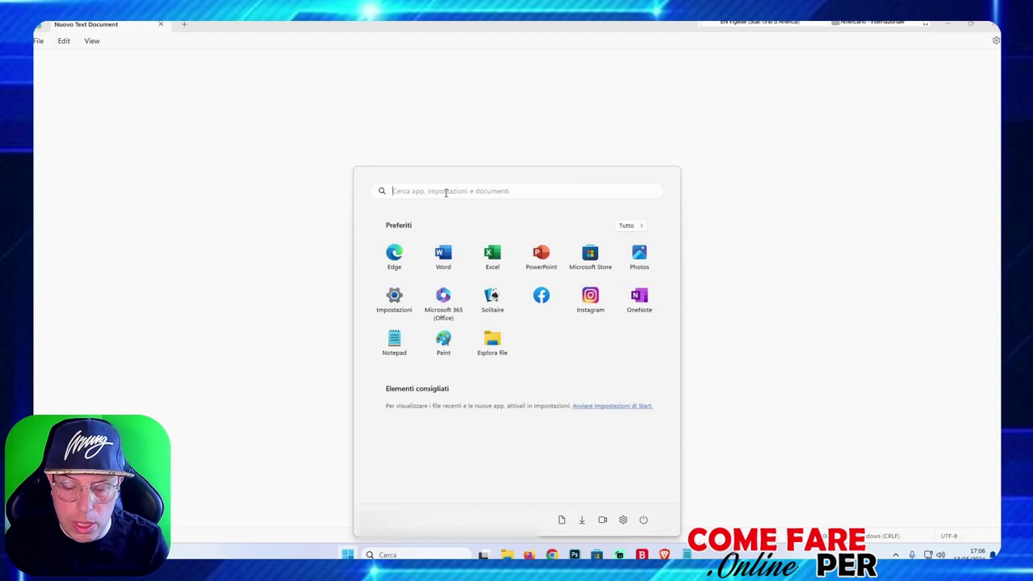
type("gestione")
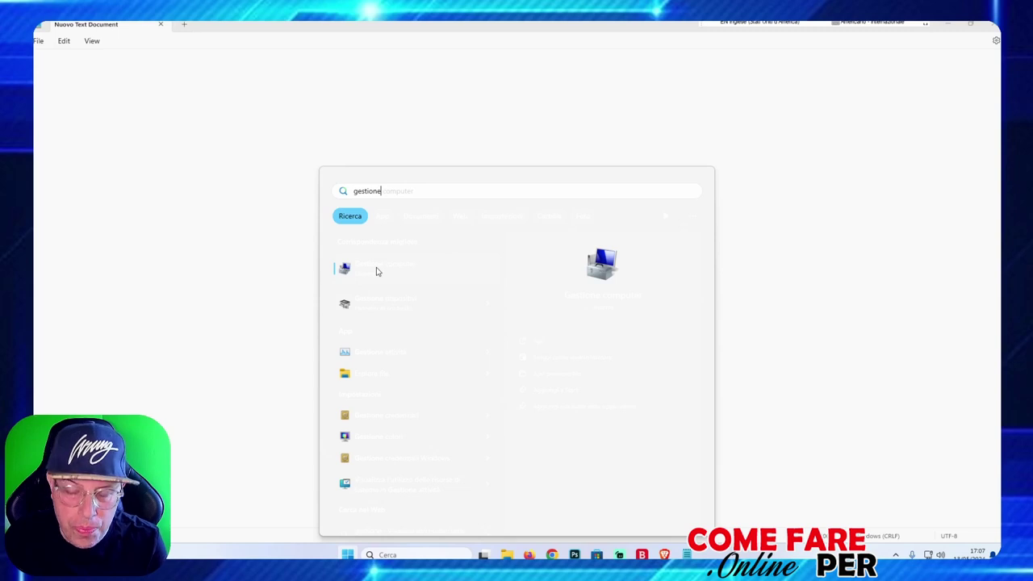
type("attivit")
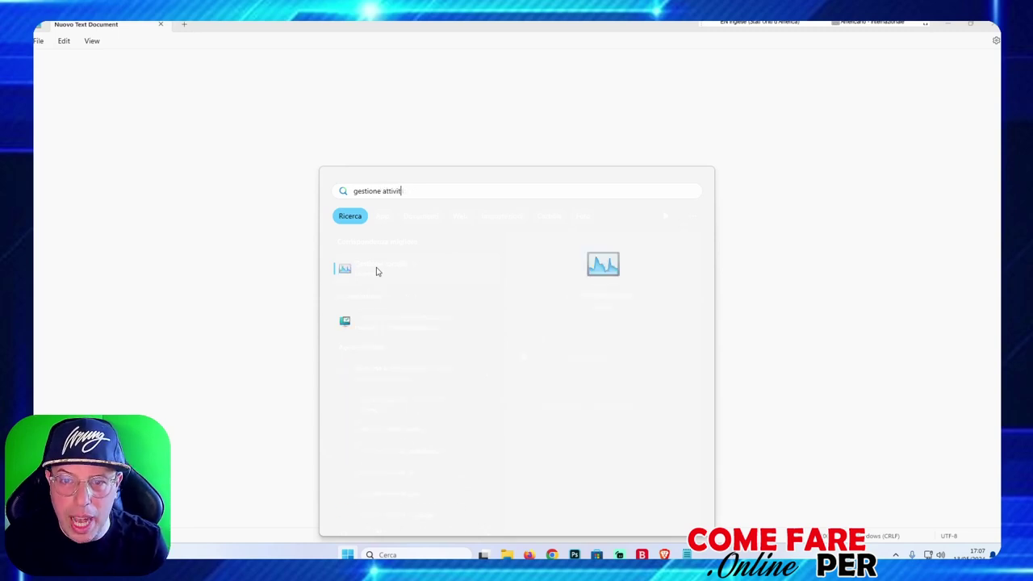
type("a")
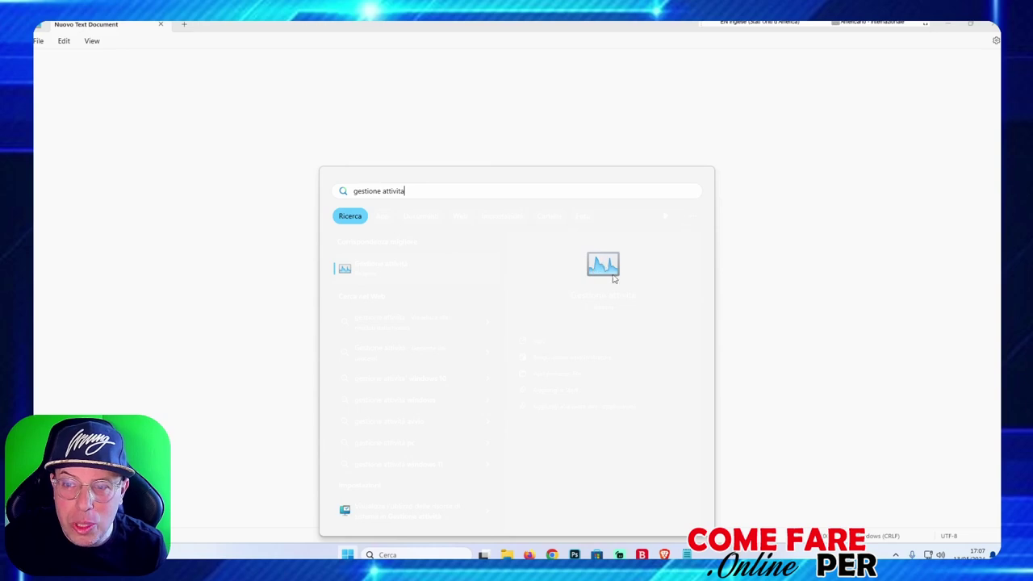
right_click(364, 274)
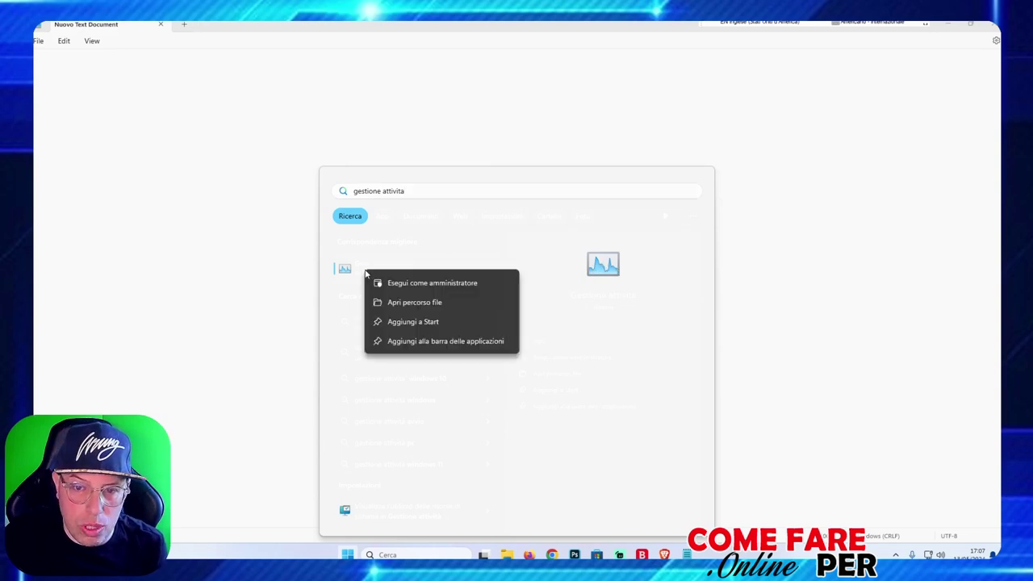
left_click(409, 283)
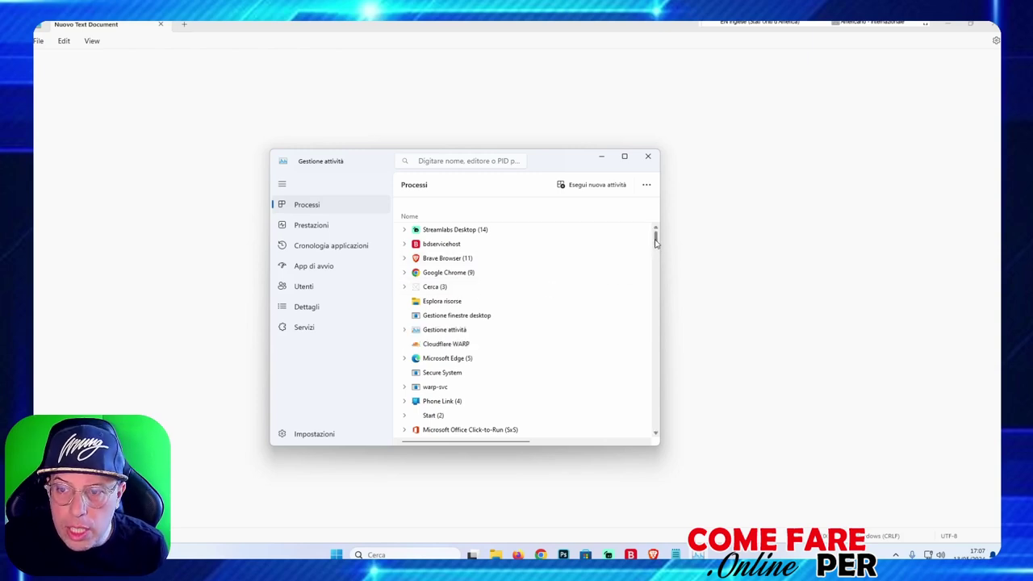
Step: Find the Google Chrome process among the running processes and terminate it
scroll(656, 242, "down", 2)
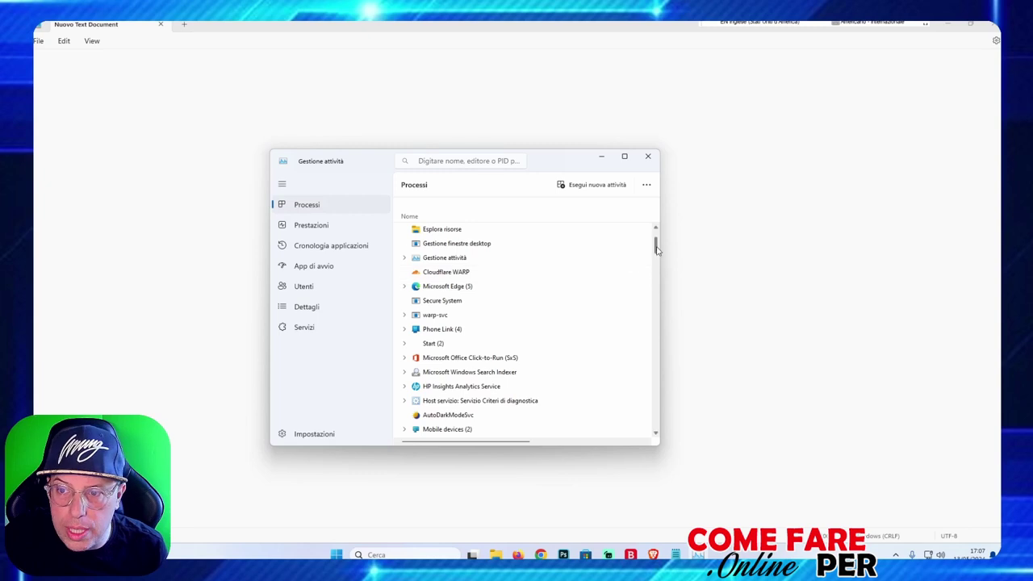
scroll(656, 251, "down", 1)
mouse_move(655, 250)
left_mouse_down()
mouse_move(652, 305)
mouse_move(655, 234)
left_mouse_up()
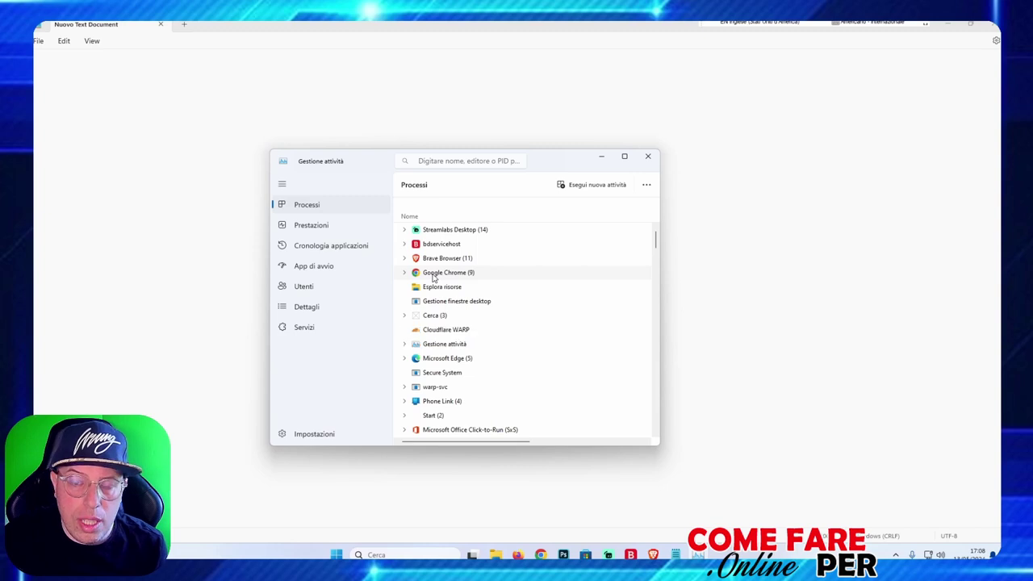
right_click(433, 278)
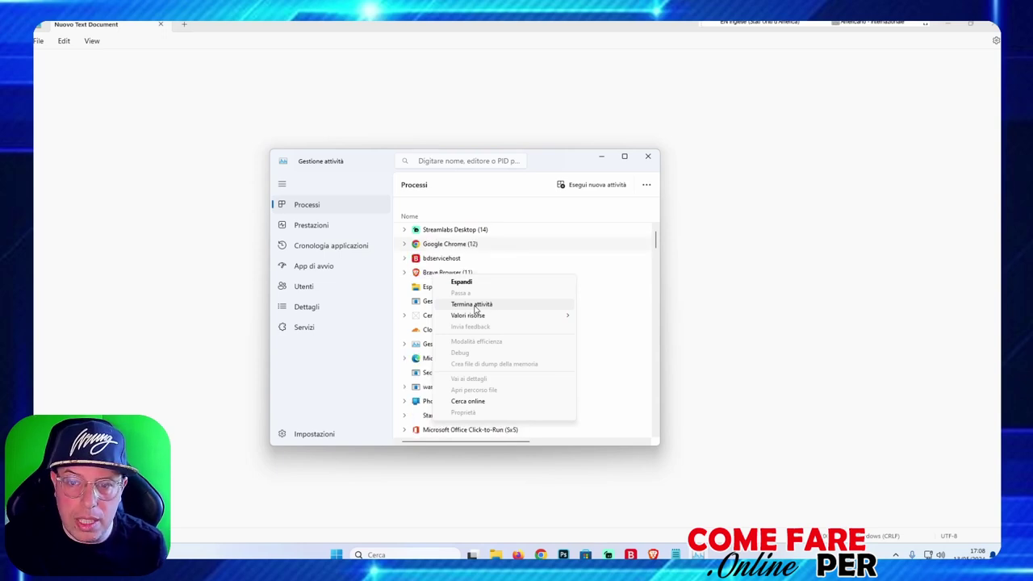
left_click(474, 305)
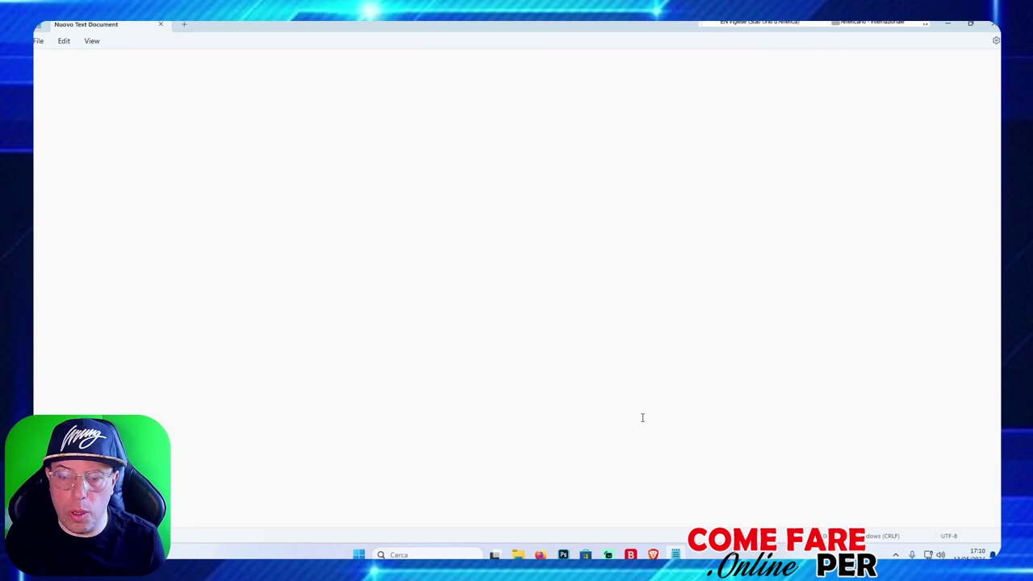
Step: Search Windows for "chrome" and open the file location of the Google Chrome app result
left_click(359, 554)
type("chrome")
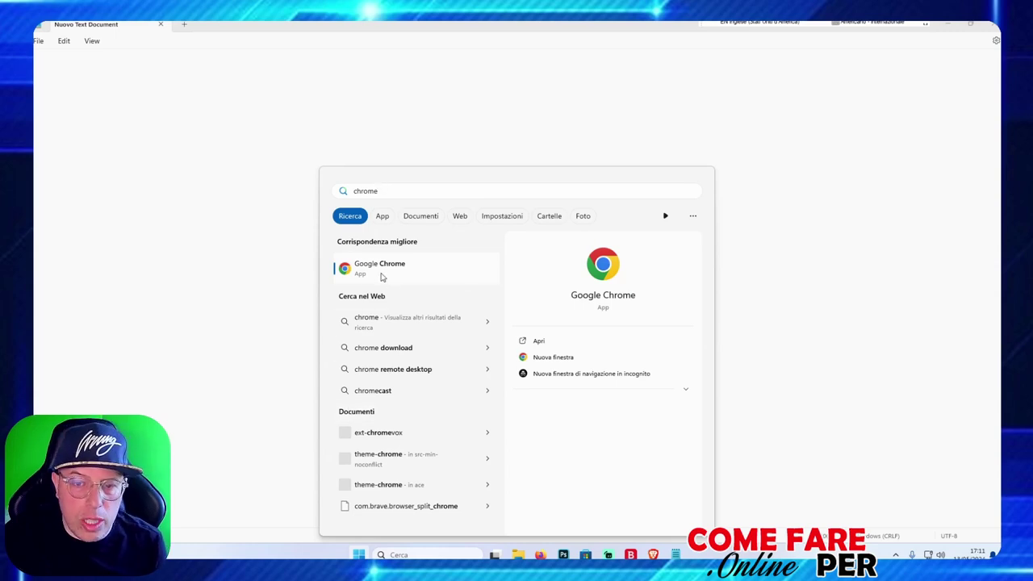
right_click(383, 276)
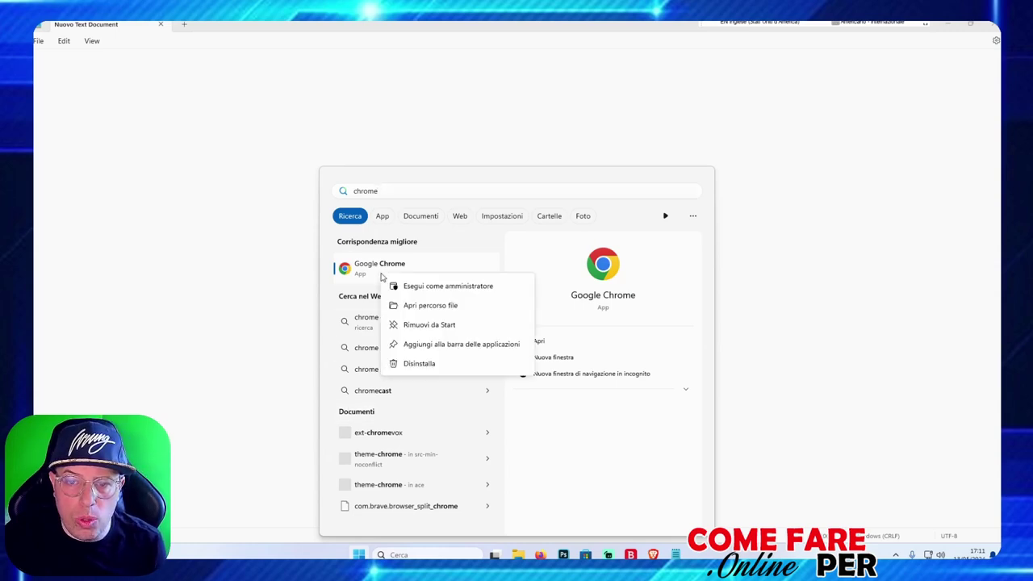
left_click(447, 306)
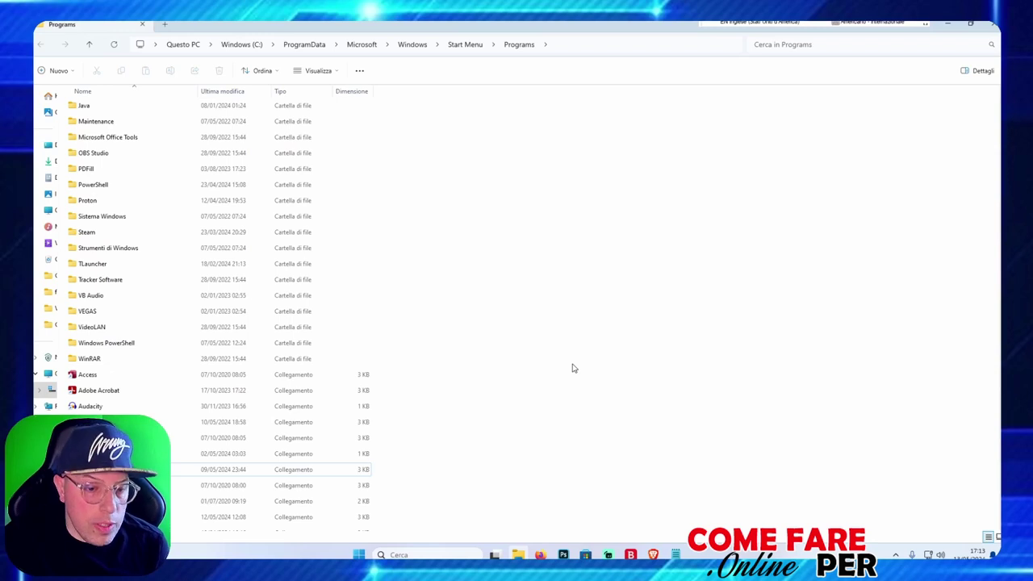
Step: From the Google Chrome shortcut in the Programs folder, open the location of the actual executable
scroll(218, 315, "down", 1)
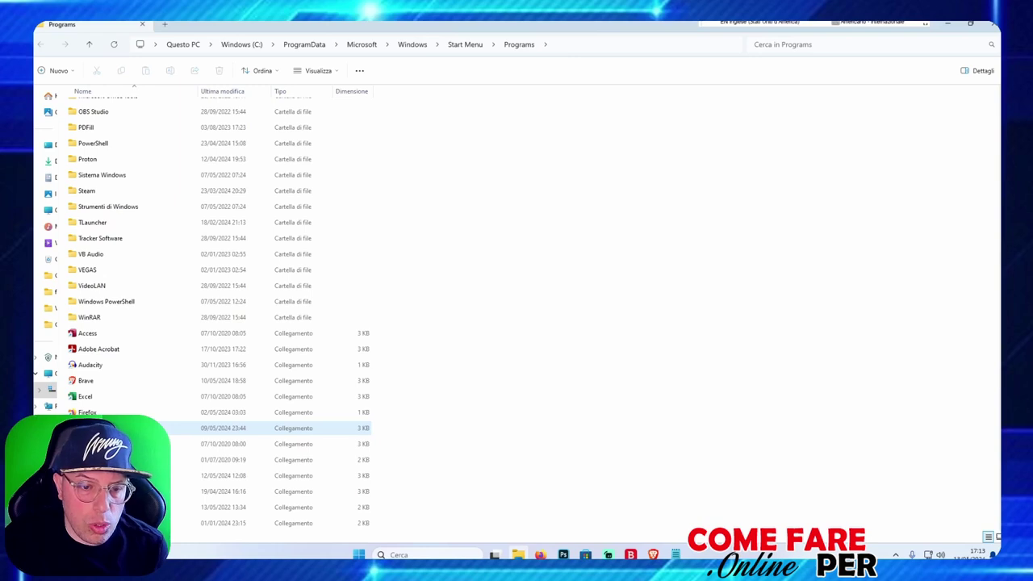
right_click(84, 429)
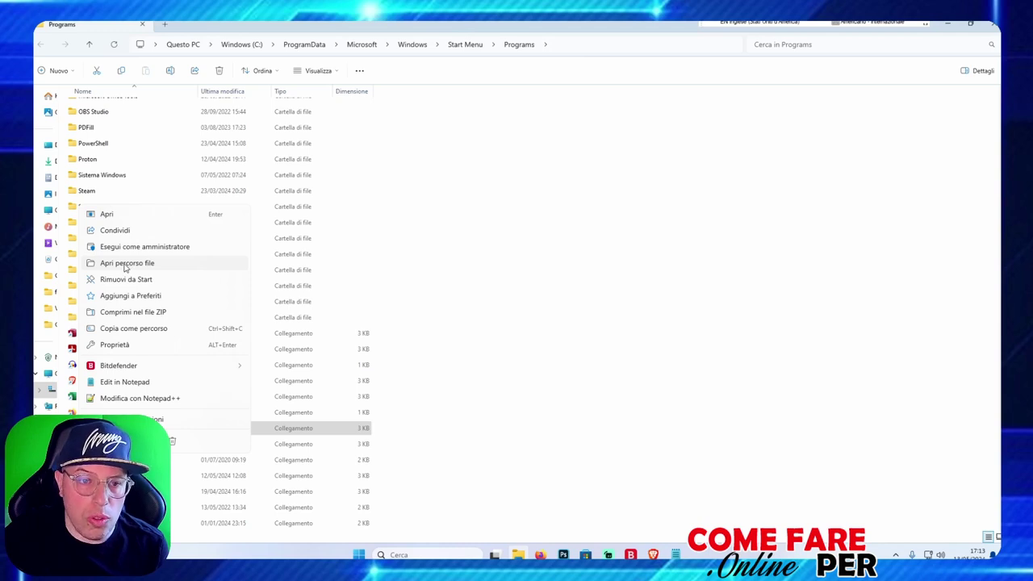
left_click(102, 268)
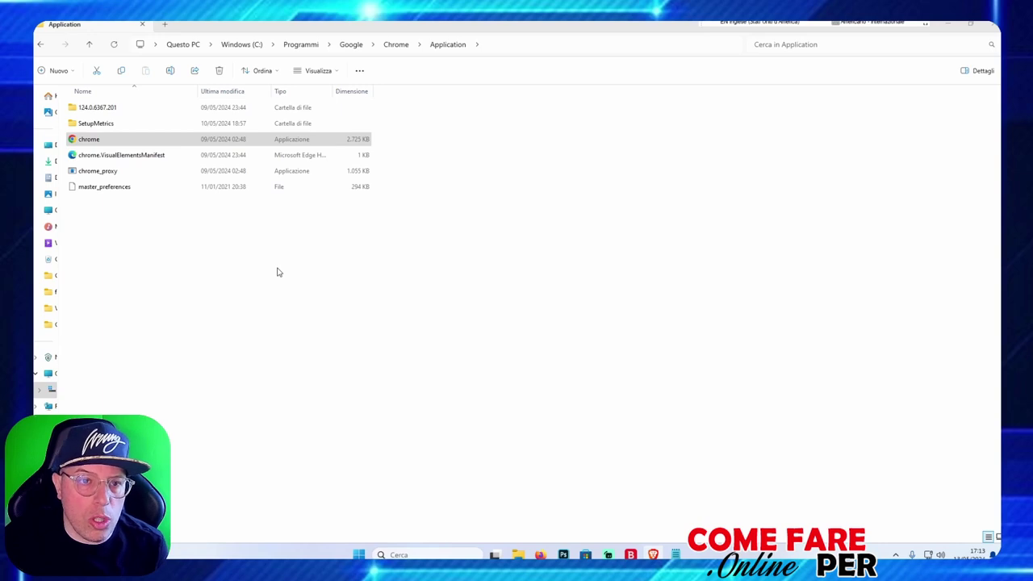
Step: Rename the chrome application file in Chrome's Application folder to chrome3
left_click(91, 142)
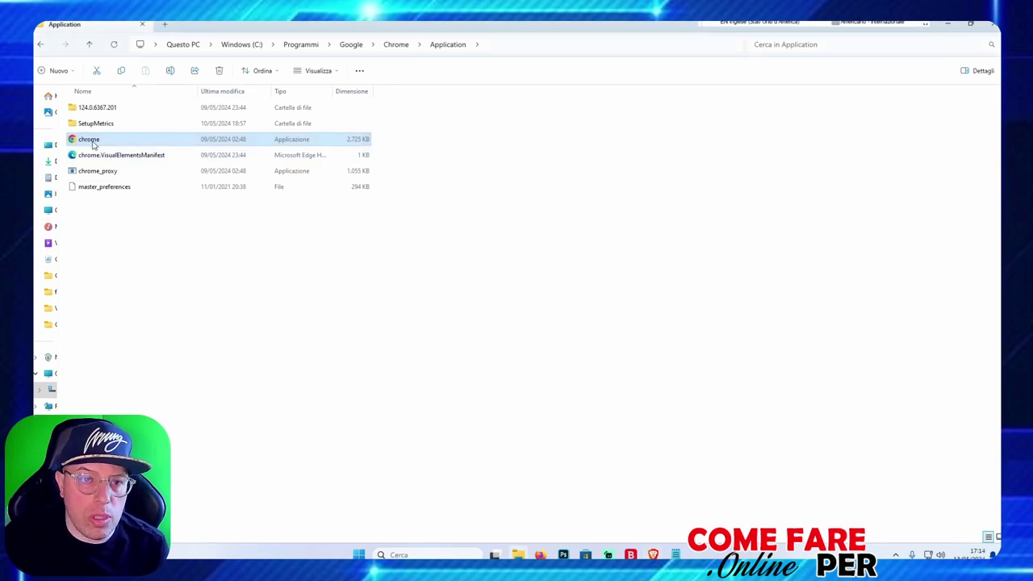
right_click(93, 144)
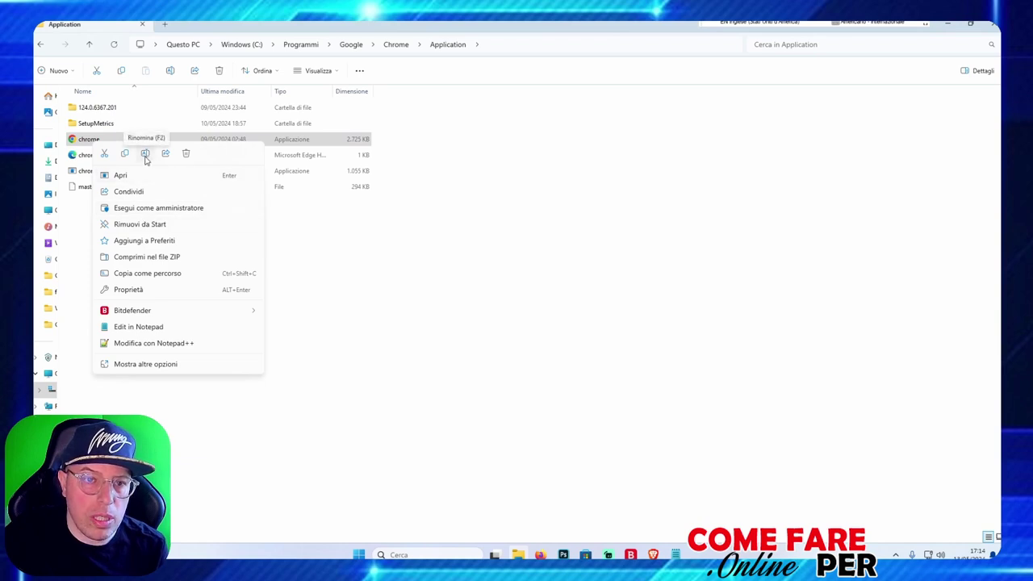
left_click(146, 154)
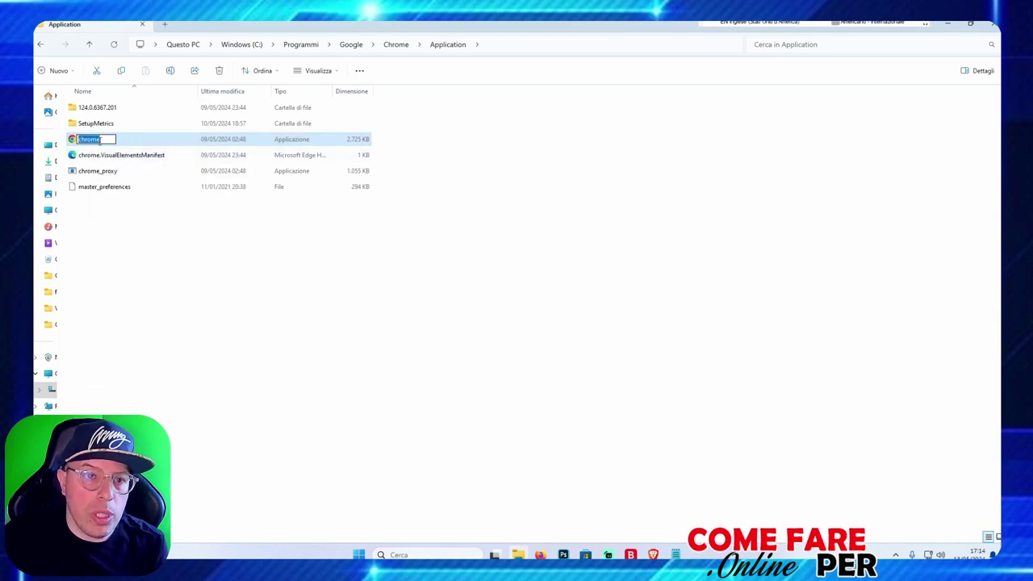
left_click(104, 141)
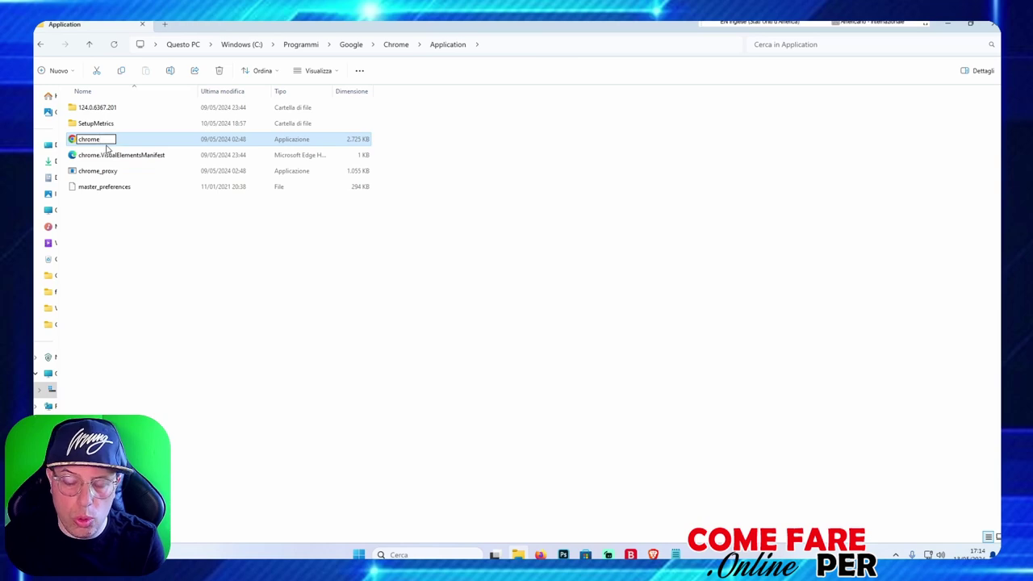
type("3")
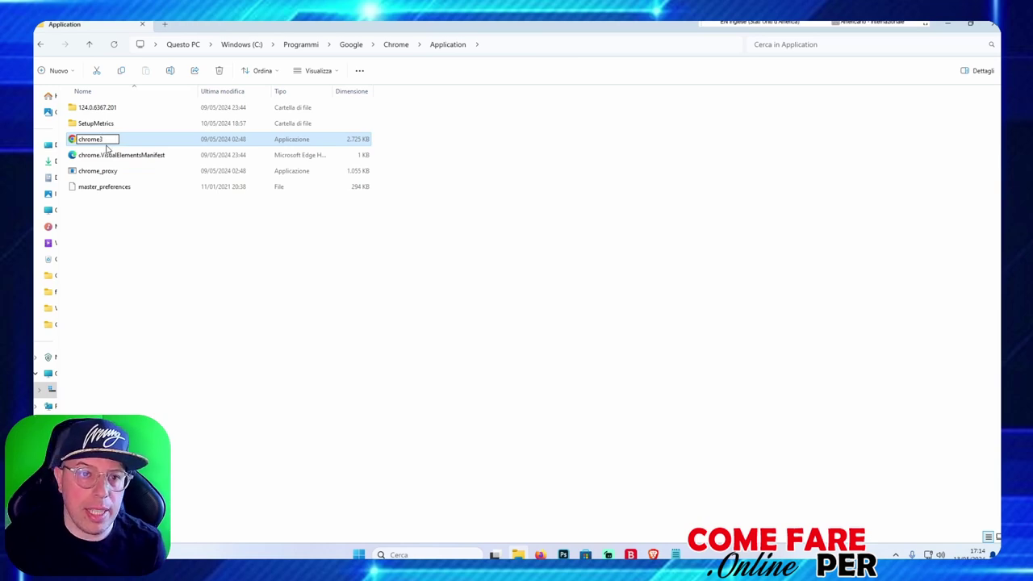
key("Return")
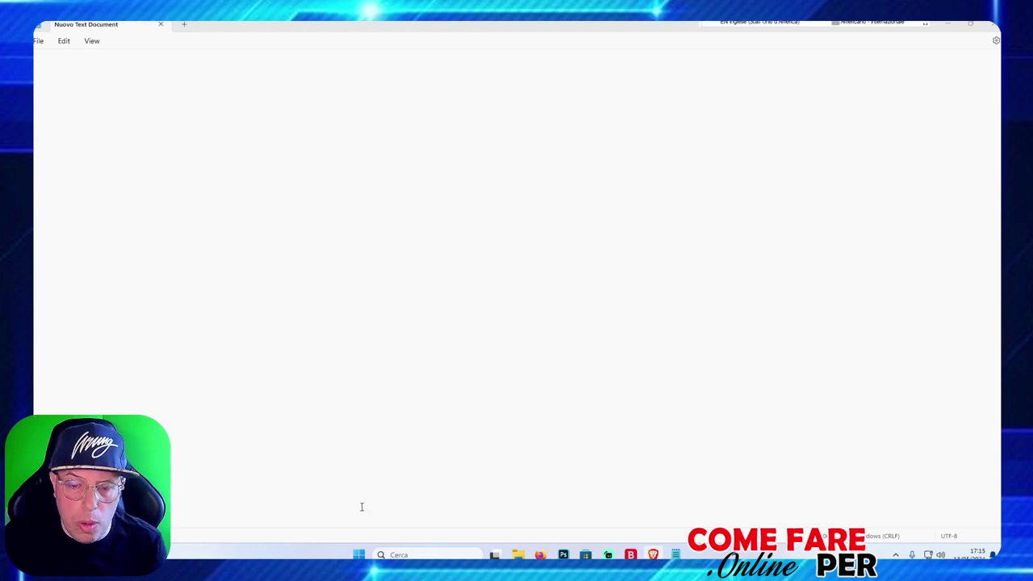
Step: Open the Windows settings and display the list of installed apps
left_click(359, 555)
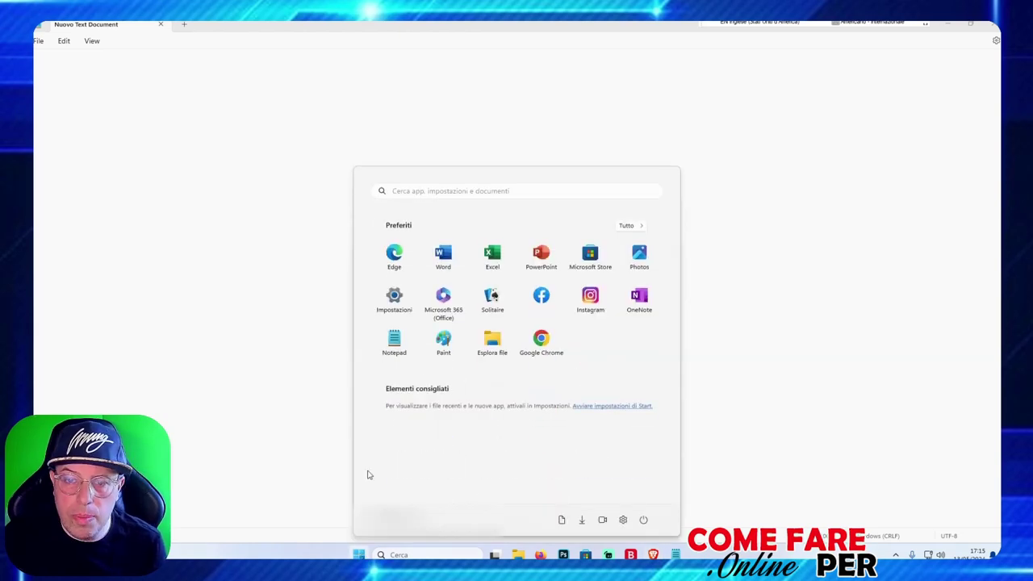
left_click(394, 300)
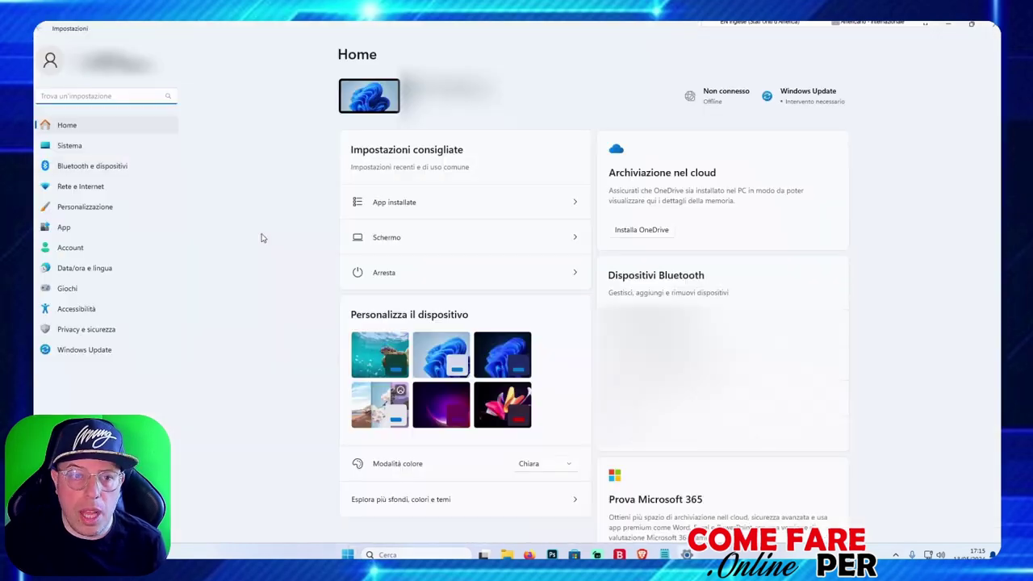
left_click(51, 228)
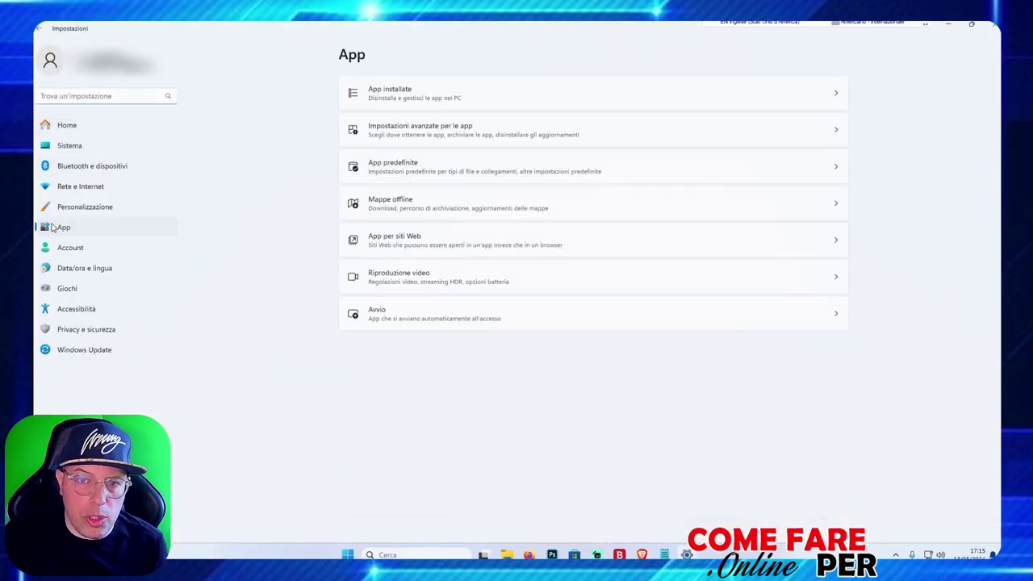
left_click(417, 98)
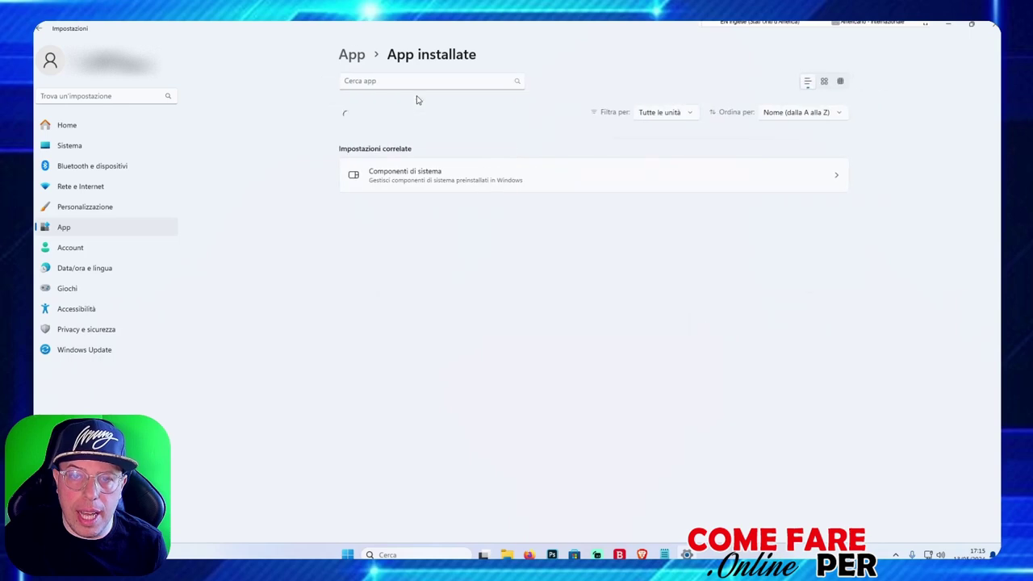
scroll(512, 282, "down", 3)
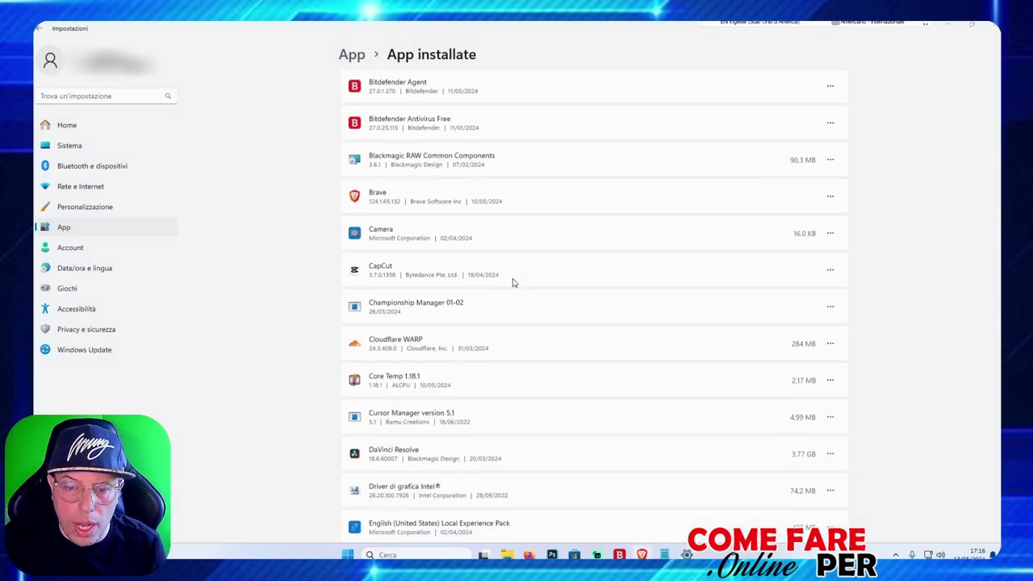
scroll(492, 242, "up", 4)
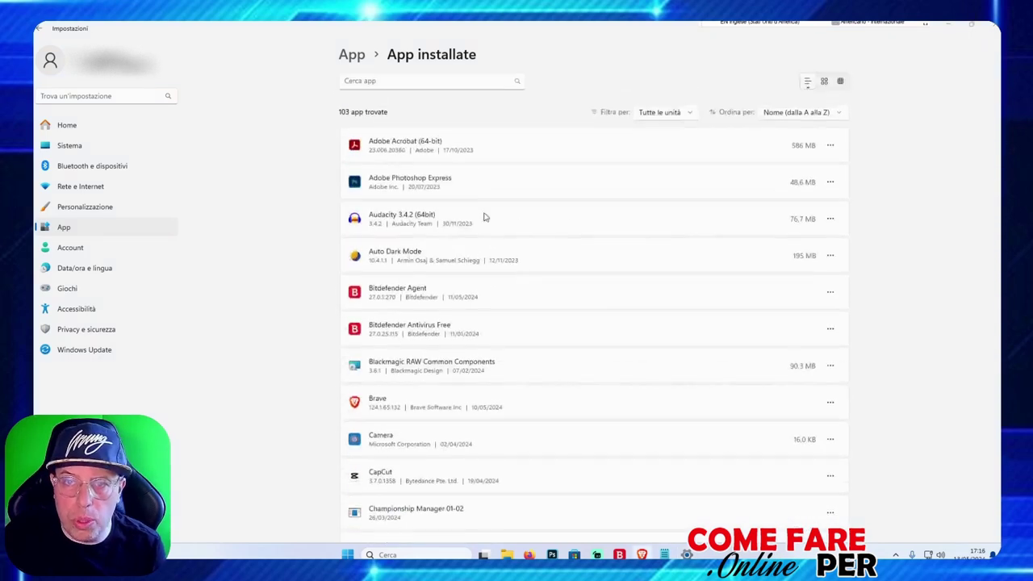
Step: Search the installed apps for "chrome" and view Google Chrome's Disinstalla option without uninstalling it
left_click(413, 81)
type("chrop")
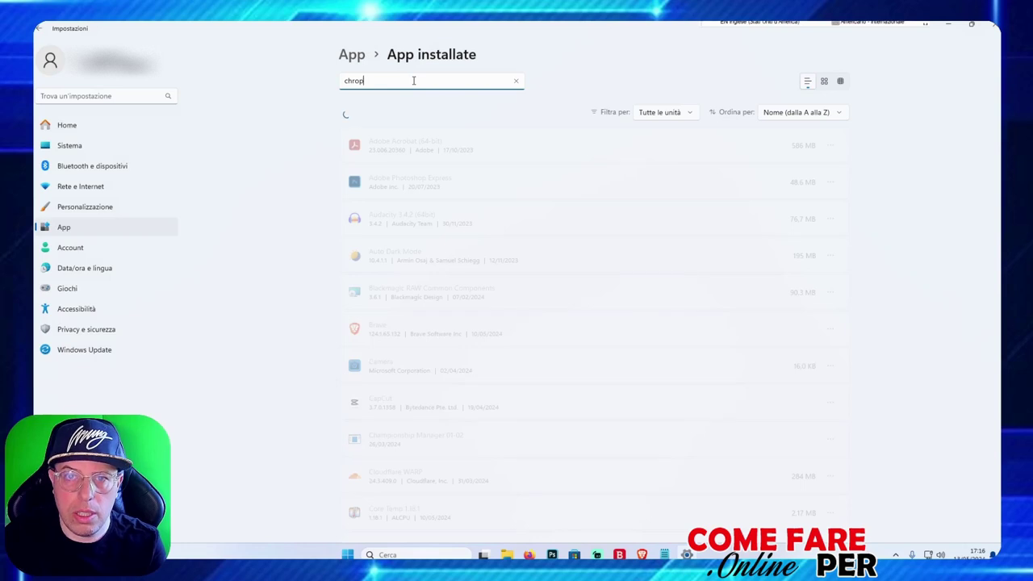
type("m")
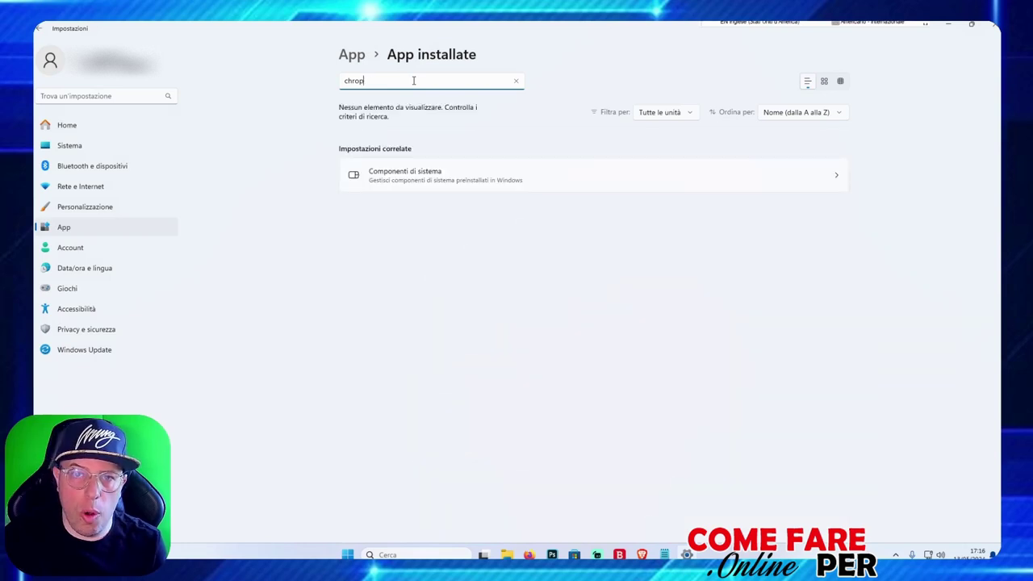
type("me")
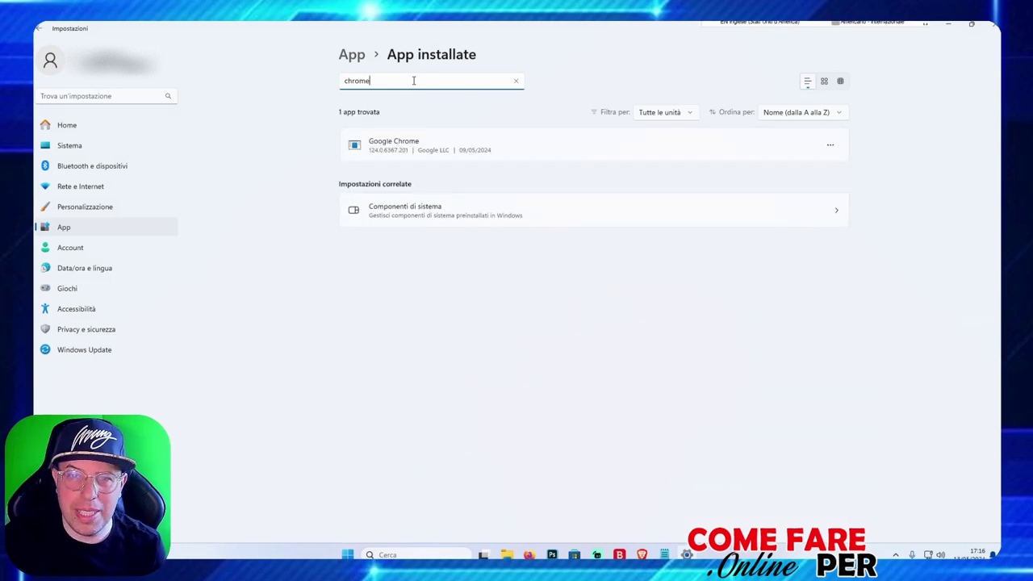
left_click(831, 146)
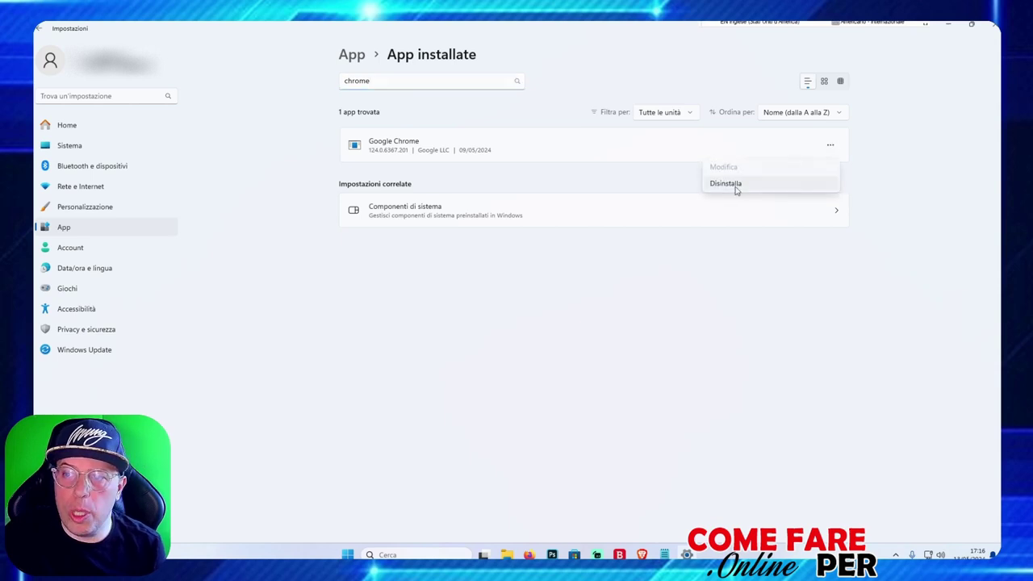
left_click(762, 359)
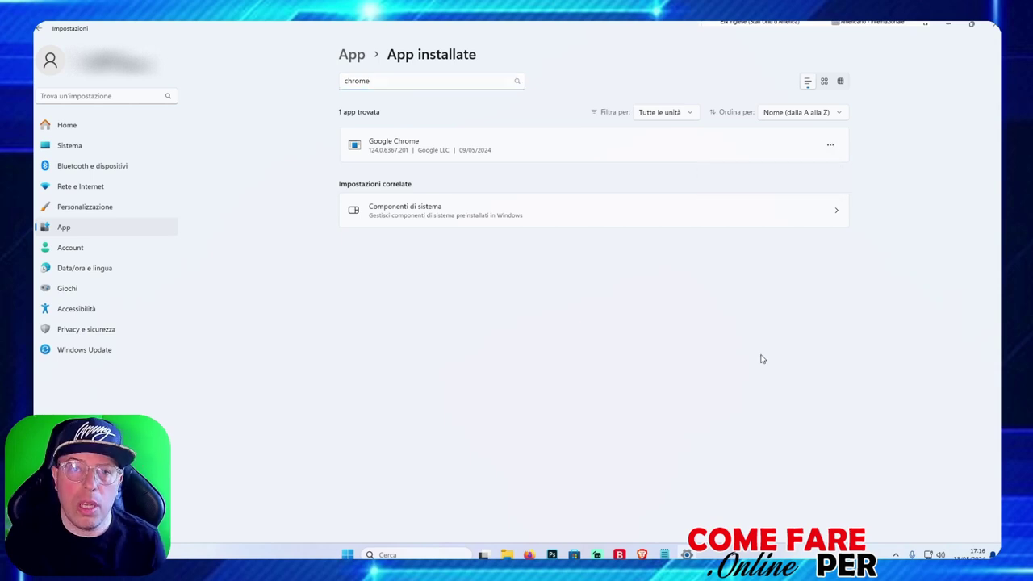